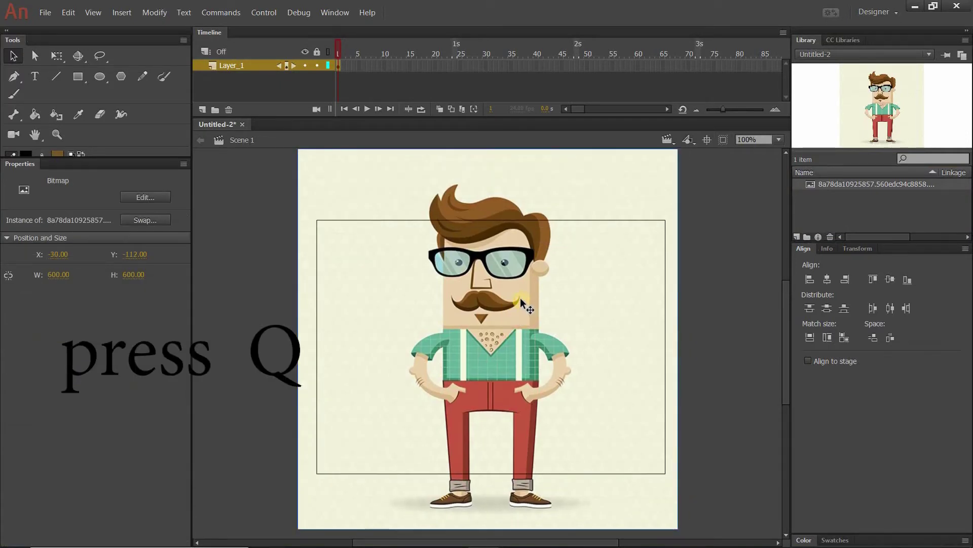
Scale the character bitmap down with Free Transform to about 362 × 362 so it fits on the stage.
key(q)
drag(298, 149, 373, 224)
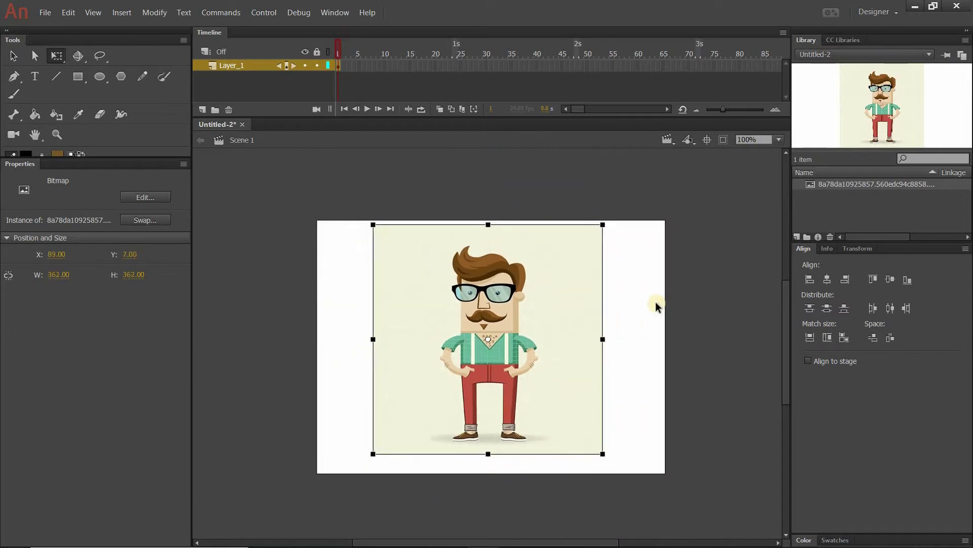
click(641, 298)
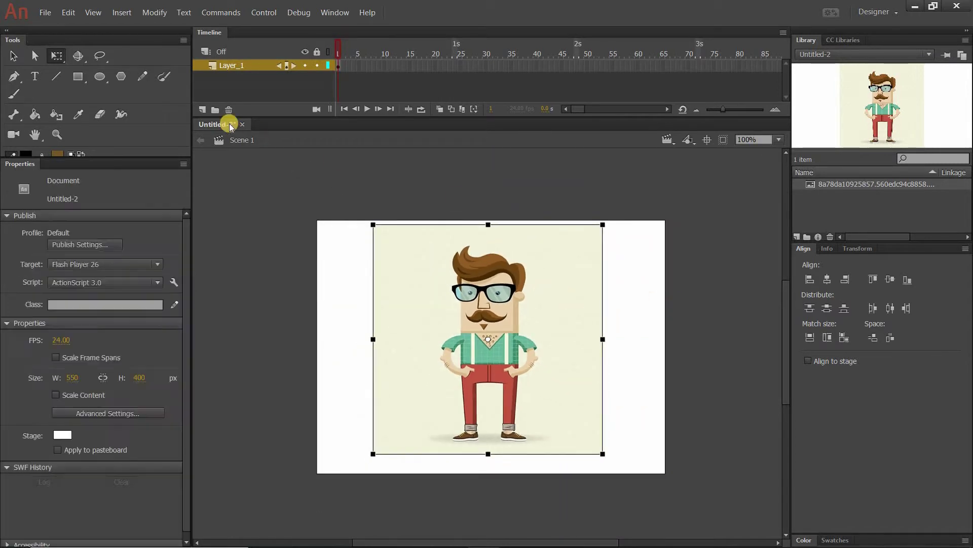
Add a new layer above Layer_1, lock Layer_1, and make Layer_2 the active drawing layer.
click(203, 110)
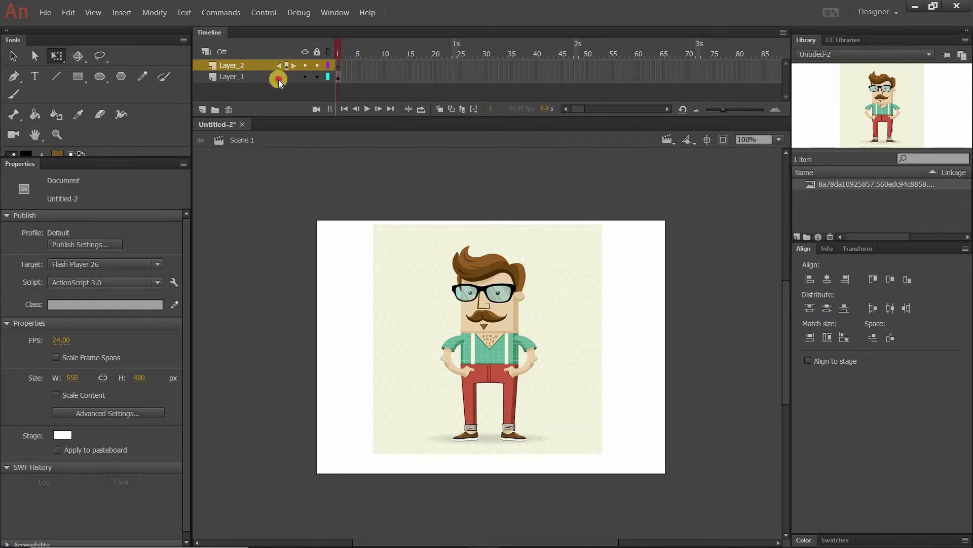
click(305, 78)
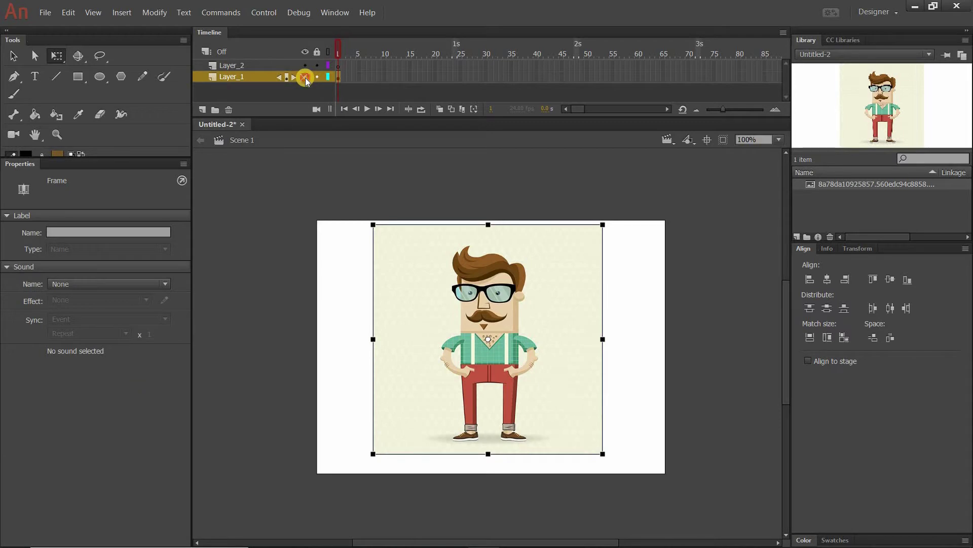
click(304, 78)
click(305, 77)
click(317, 77)
click(273, 64)
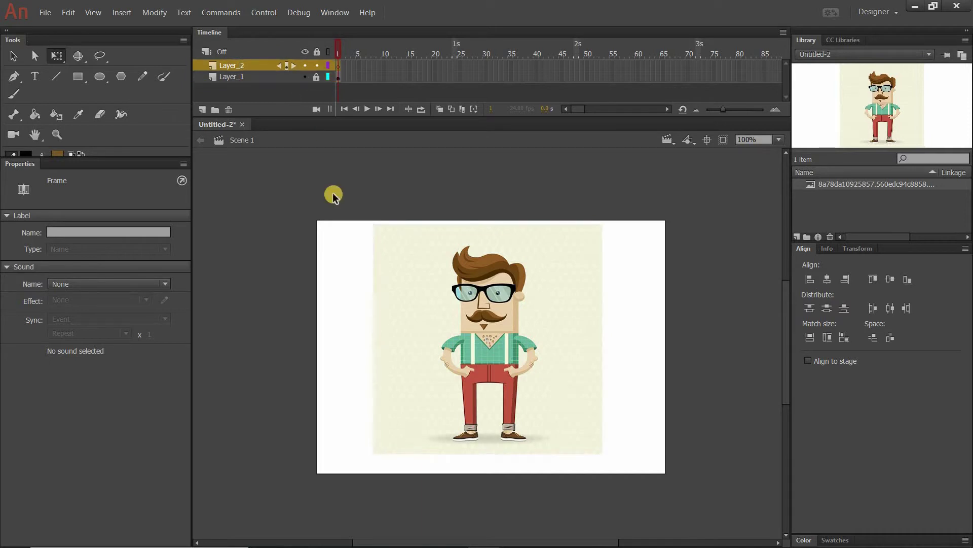
click(57, 77)
drag(340, 247, 416, 275)
drag(332, 308, 338, 304)
key(ctrl+z)
Trace the face outline with the Line tool, including the jaw, side shadow, lower ear and closed chin corner.
scroll(467, 272, up, 6)
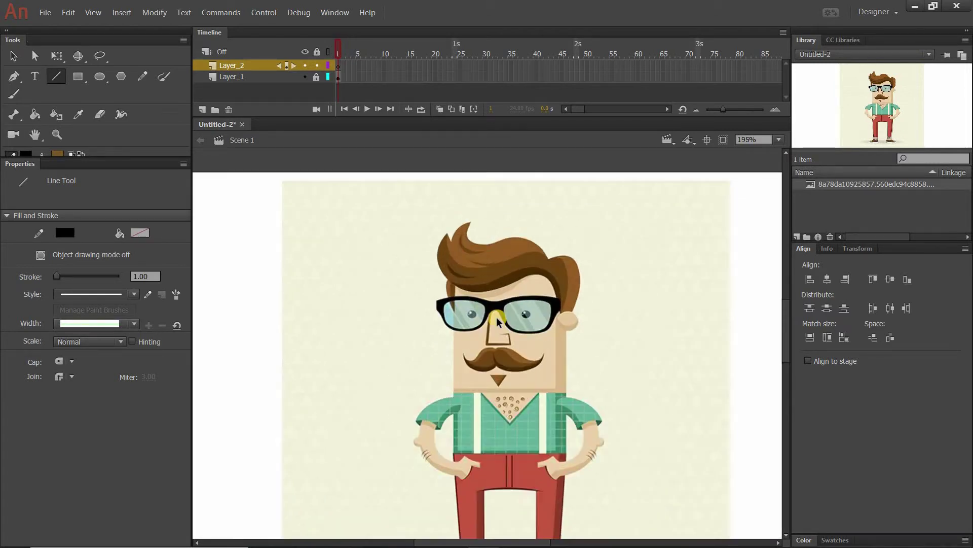
drag(437, 202, 357, 66)
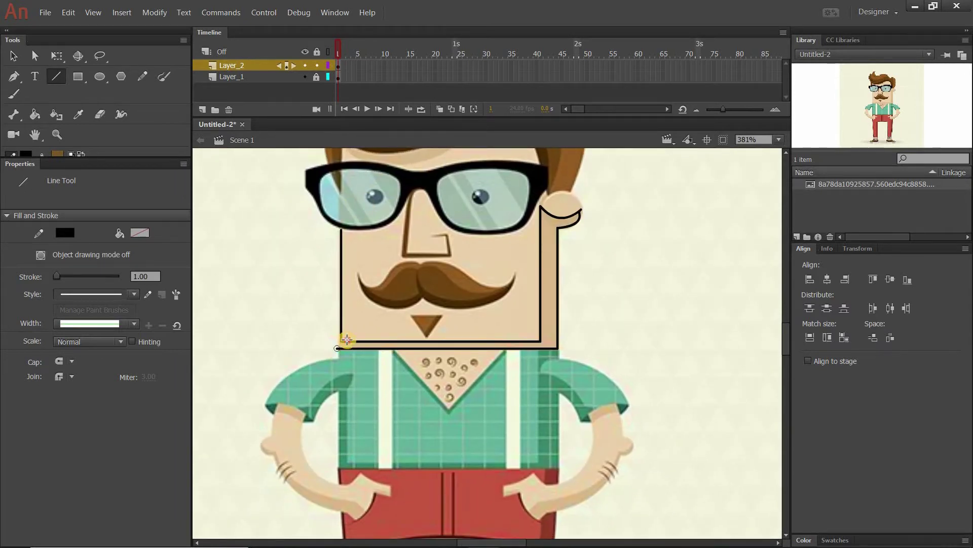
drag(347, 340, 344, 342)
Trace the moustache outline on the face with connected line segments, from tip to tip.
drag(432, 381, 328, 400)
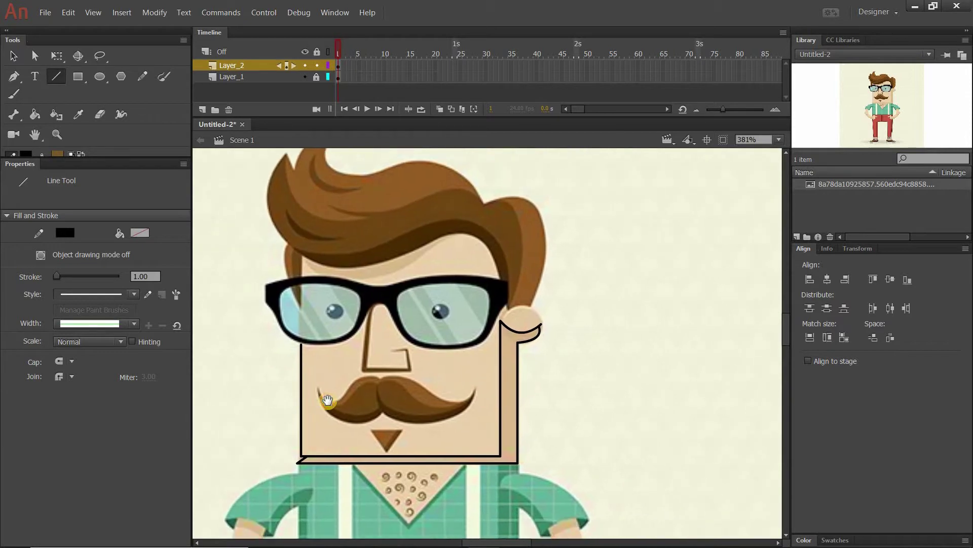
scroll(306, 397, right, 2)
mouse_move(277, 348)
mouse_down()
mouse_move(317, 326)
mouse_move(293, 346)
mouse_up()
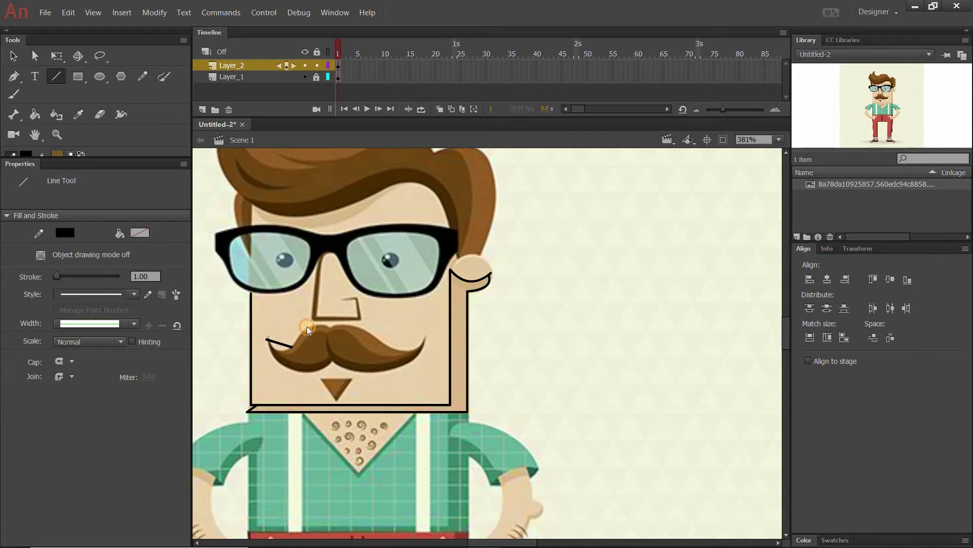
drag(322, 326, 328, 328)
drag(361, 332, 303, 341)
drag(291, 346, 292, 347)
drag(291, 347, 331, 329)
drag(331, 328, 381, 342)
mouse_move(424, 342)
mouse_down()
mouse_move(331, 362)
mouse_move(267, 339)
mouse_move(279, 361)
mouse_move(266, 339)
mouse_move(309, 372)
mouse_up()
Bend the moustache's upper outline segments into curves that follow the reference image.
key(v)
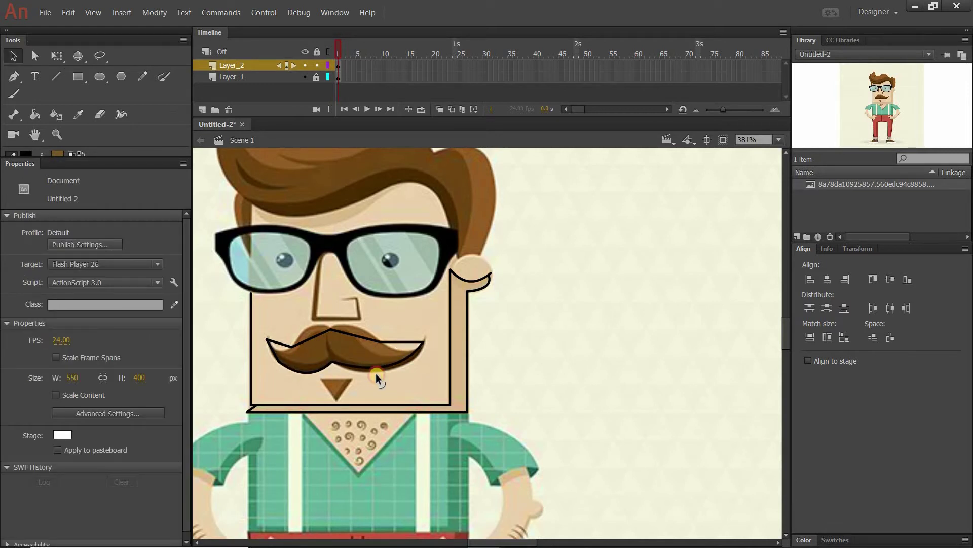
drag(399, 344, 400, 351)
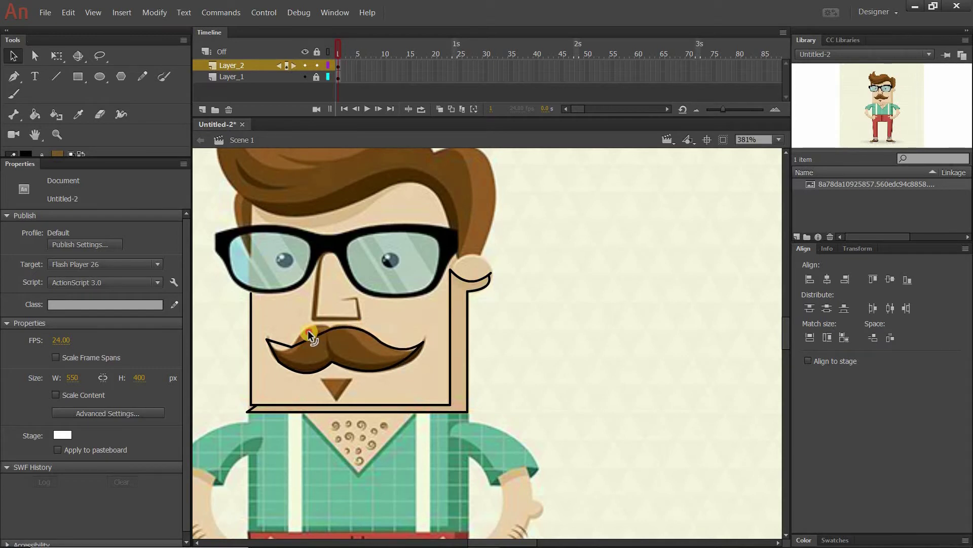
drag(282, 343, 275, 358)
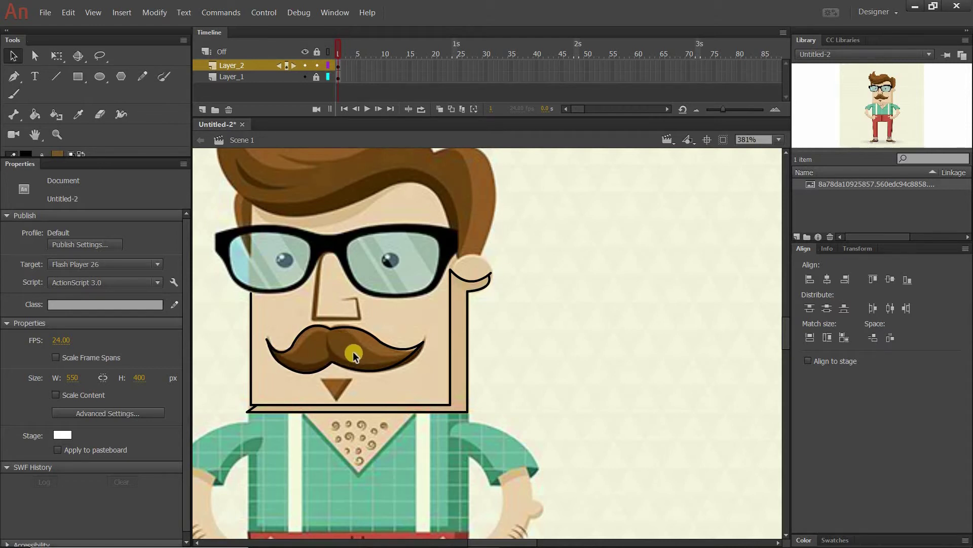
Draw the lower shadow boundary inside both moustache halves and bend its lines to match the reference shading.
drag(366, 263, 403, 334)
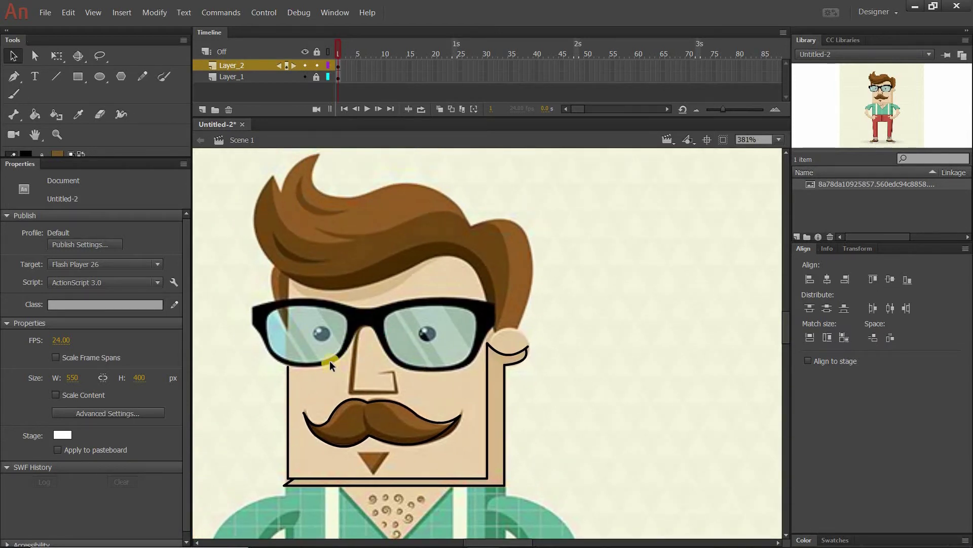
scroll(406, 236, up, 2)
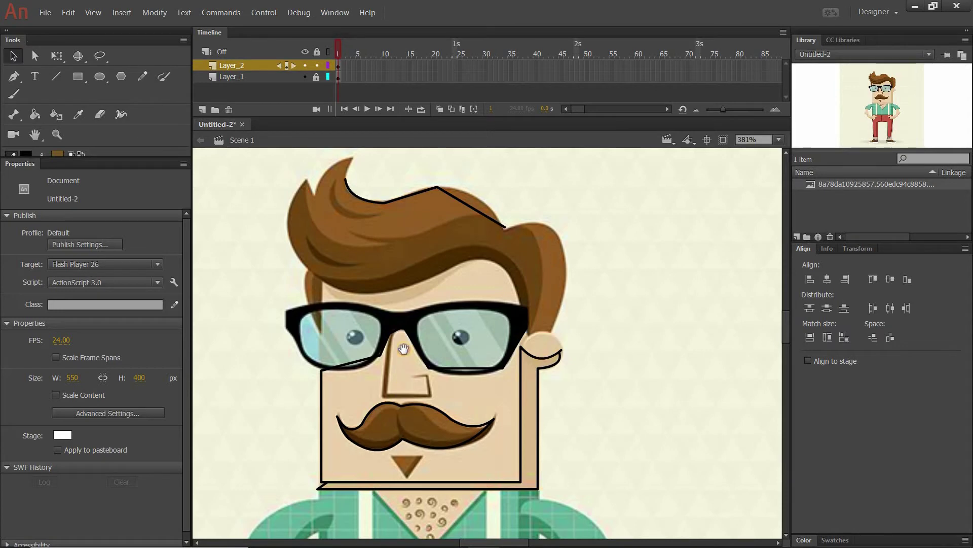
scroll(405, 300, down, 3)
scroll(405, 300, up, 4)
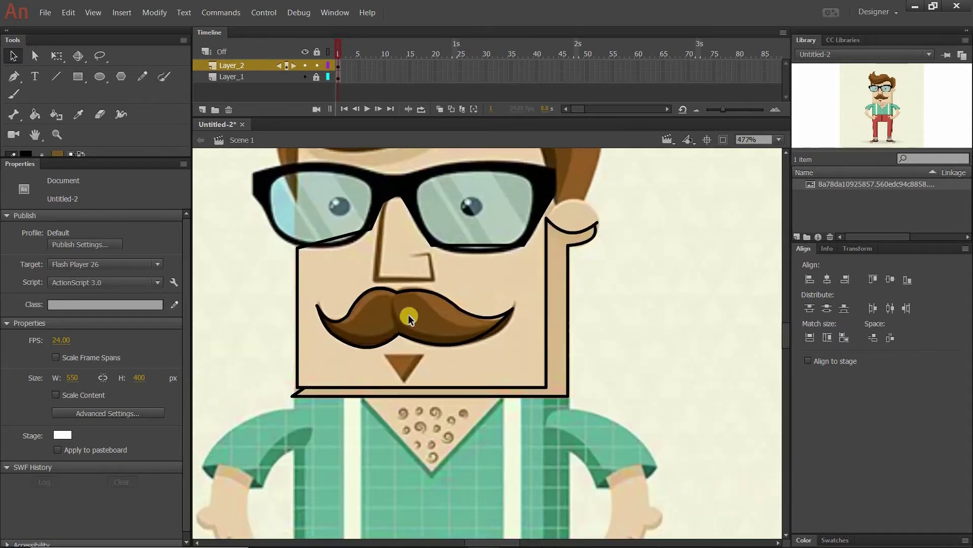
drag(461, 302, 489, 284)
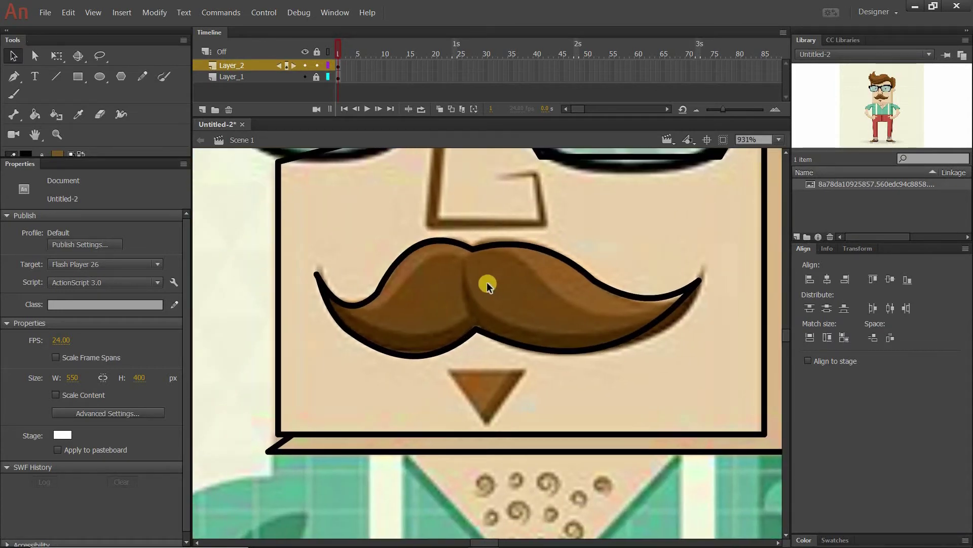
key(n)
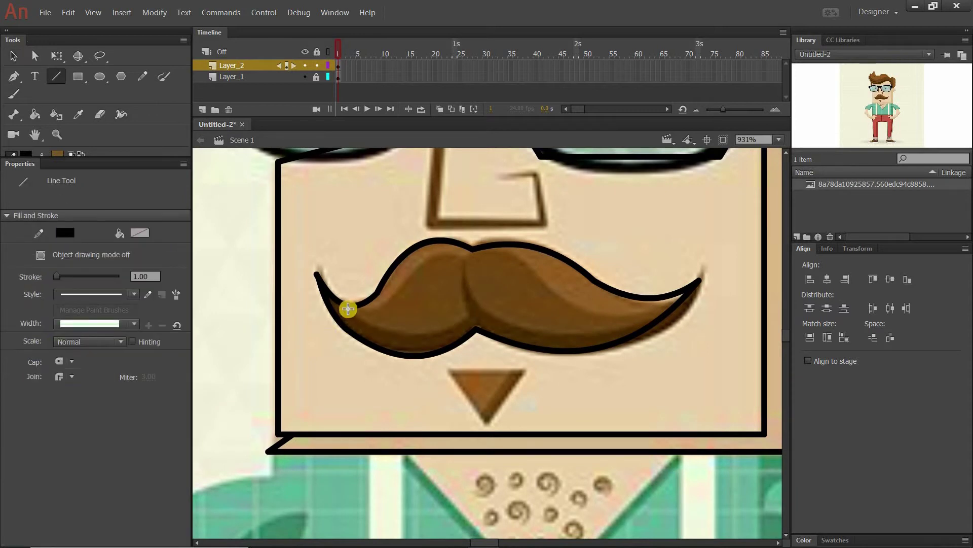
mouse_move(348, 307)
mouse_down()
mouse_move(467, 317)
mouse_move(461, 265)
mouse_move(543, 346)
mouse_move(487, 389)
mouse_move(658, 318)
mouse_up()
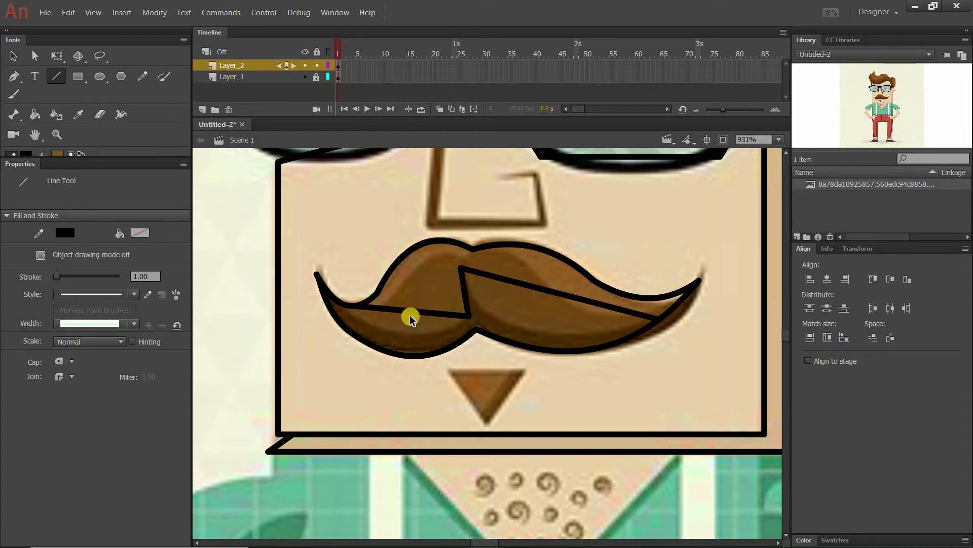
key(v)
mouse_move(398, 334)
mouse_down()
mouse_move(374, 326)
mouse_move(396, 336)
mouse_up()
drag(513, 319, 505, 331)
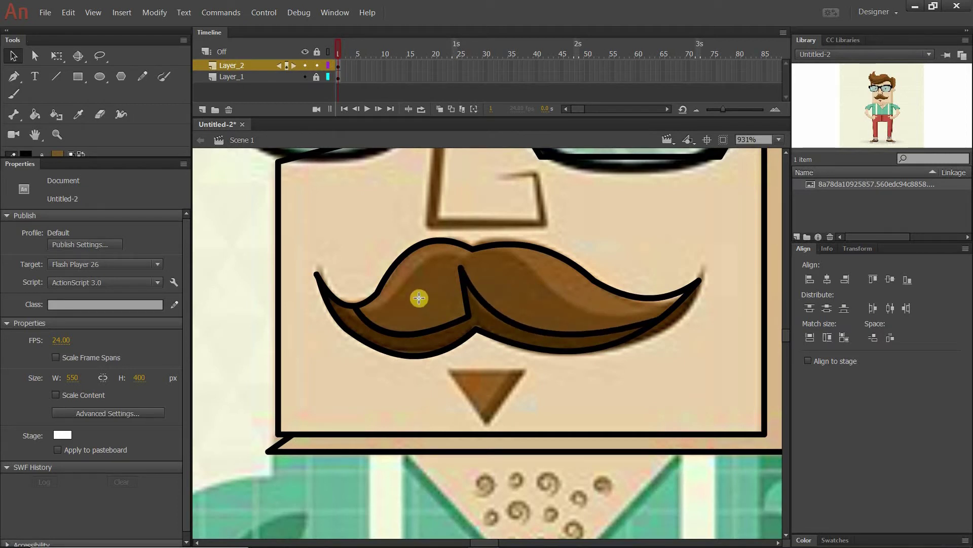
Draw the highlight boundary along the upper part of the moustache and bend its segments to follow the reference.
key(n)
mouse_move(363, 313)
mouse_down()
mouse_move(391, 308)
mouse_move(460, 258)
mouse_up()
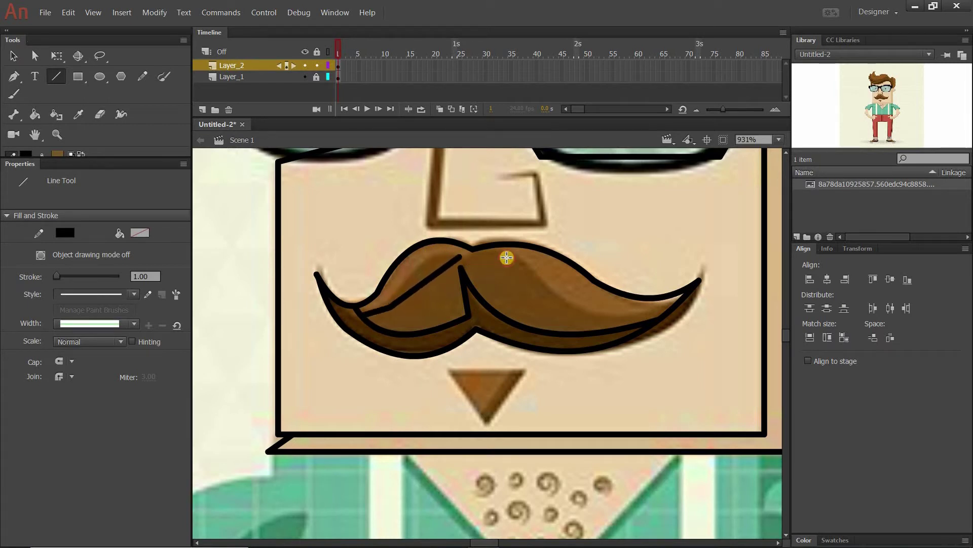
mouse_move(508, 257)
mouse_down()
mouse_move(561, 302)
mouse_move(644, 315)
mouse_move(598, 317)
mouse_move(671, 304)
mouse_up()
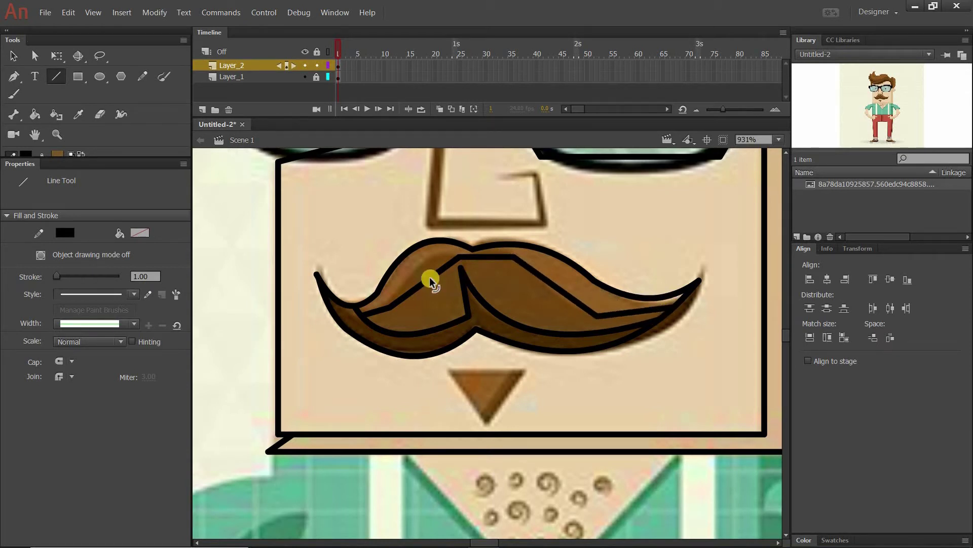
key(v)
drag(423, 281, 417, 262)
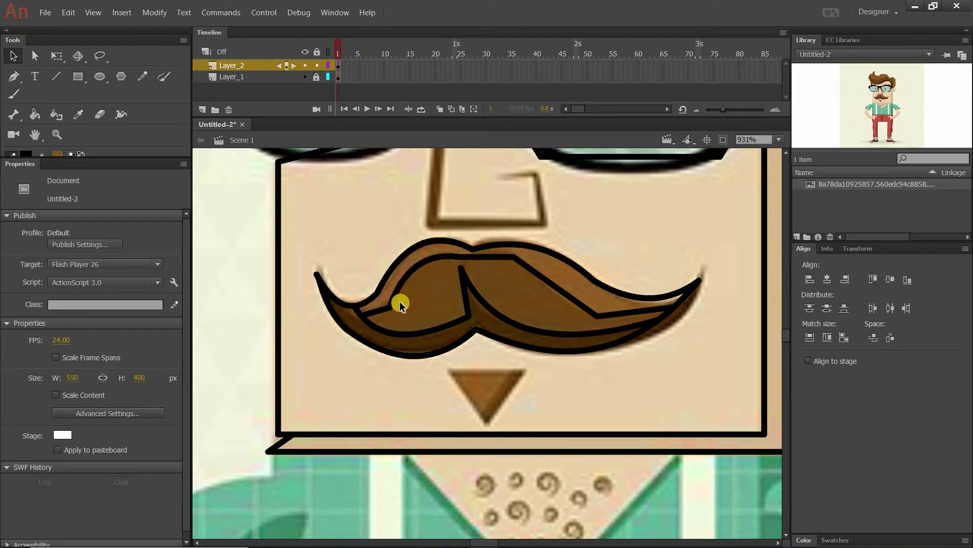
drag(494, 250, 499, 249)
click(540, 275)
drag(537, 283, 547, 282)
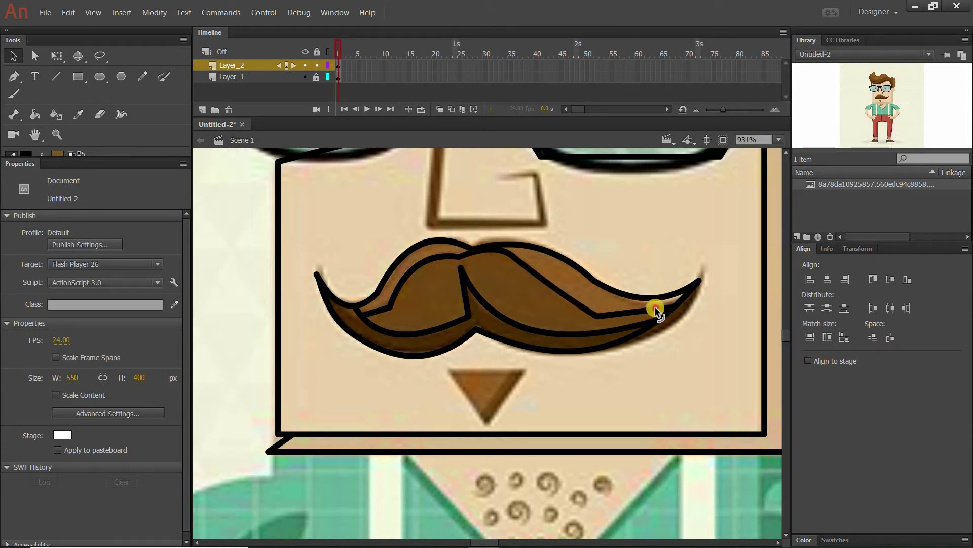
drag(650, 302, 653, 305)
Select all the moustache lines and convert them into a drawing object.
scroll(567, 277, down, 3)
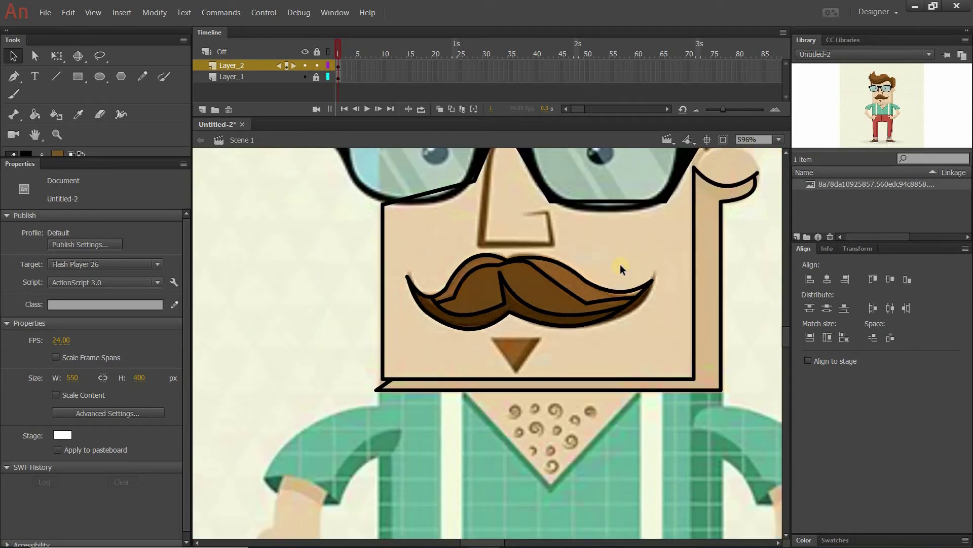
drag(171, 131, 143, 139)
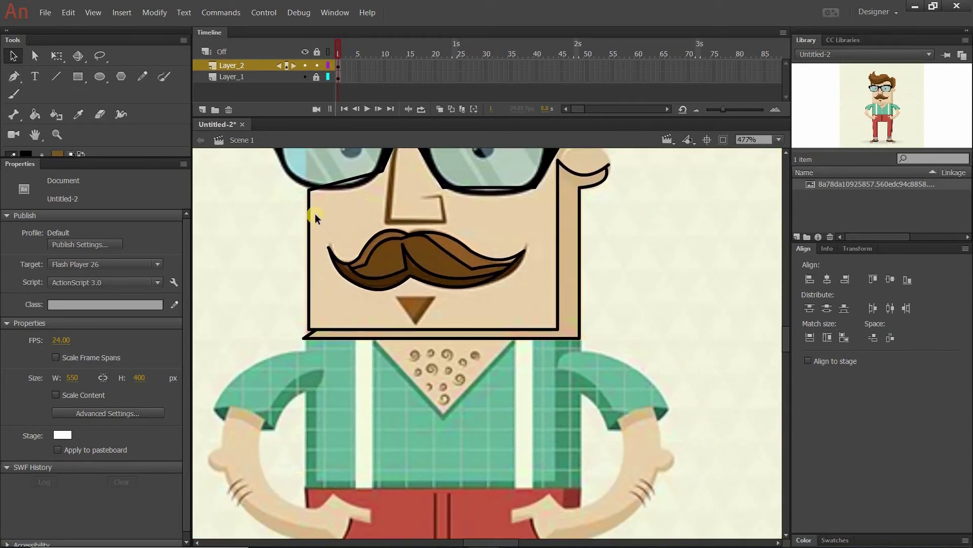
drag(317, 212, 532, 300)
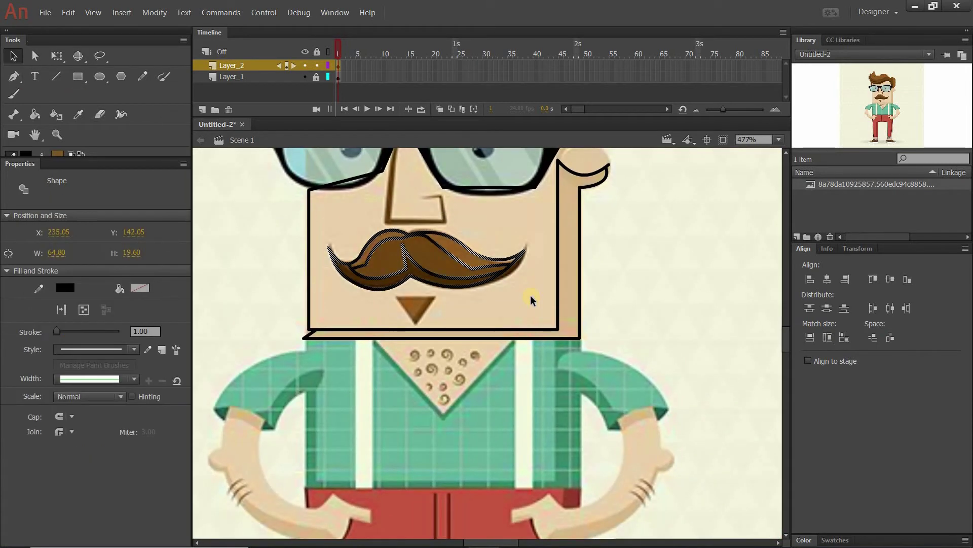
click(85, 310)
Move the moustache object off the face to the empty area beside the character, at about X 337.80, Y 144.15.
click(35, 55)
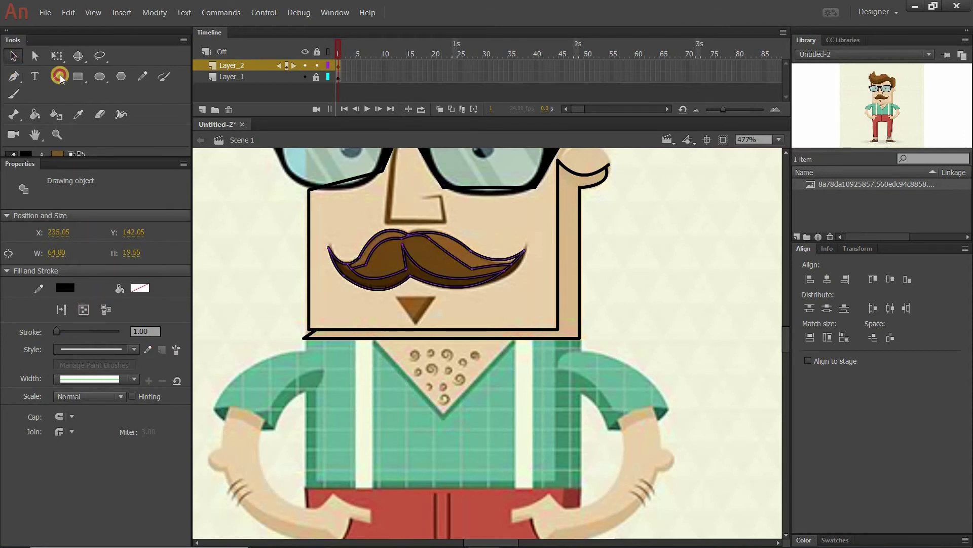
click(20, 61)
click(397, 261)
click(715, 271)
Sample the brown from the reference moustache and fill the traced moustache with it.
drag(661, 328, 508, 323)
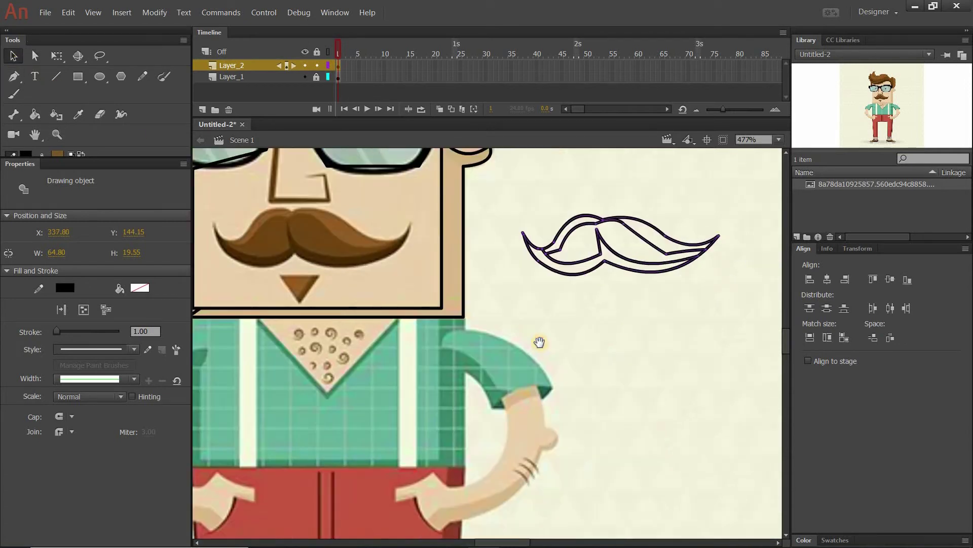
click(79, 115)
click(314, 251)
click(518, 259)
click(583, 272)
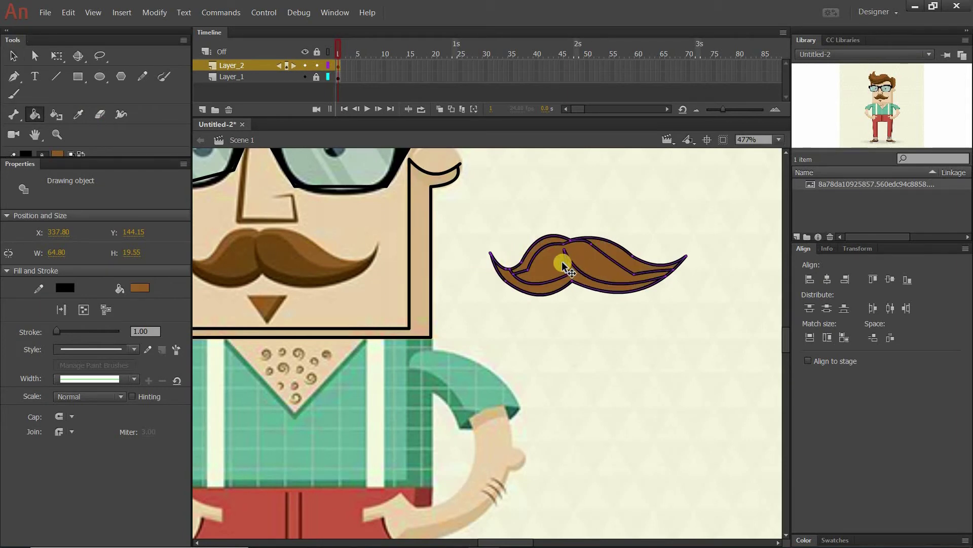
Remove the small overhang at the moustache's left tip by bringing its stray end anchor onto the outline's corner.
scroll(563, 258, up, 3)
scroll(564, 266, up, 3)
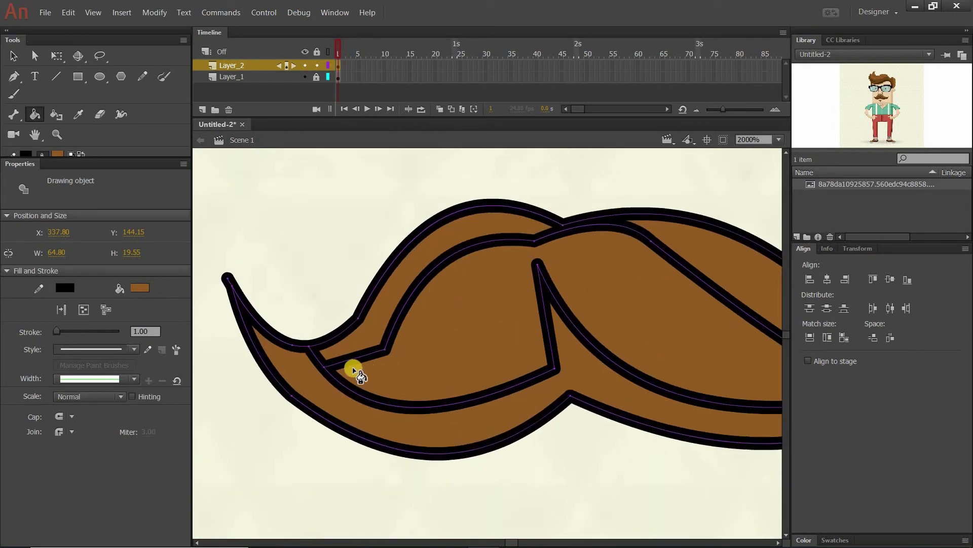
click(34, 56)
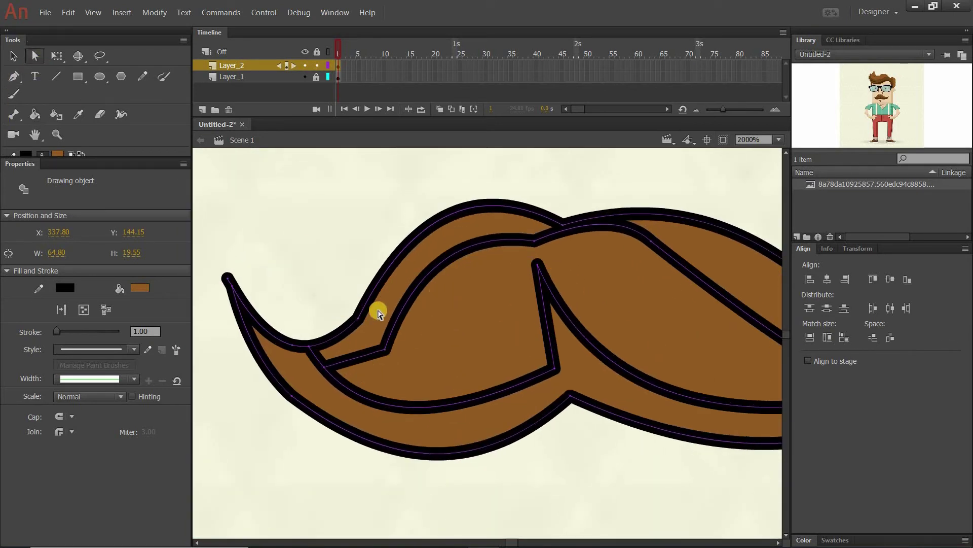
click(365, 306)
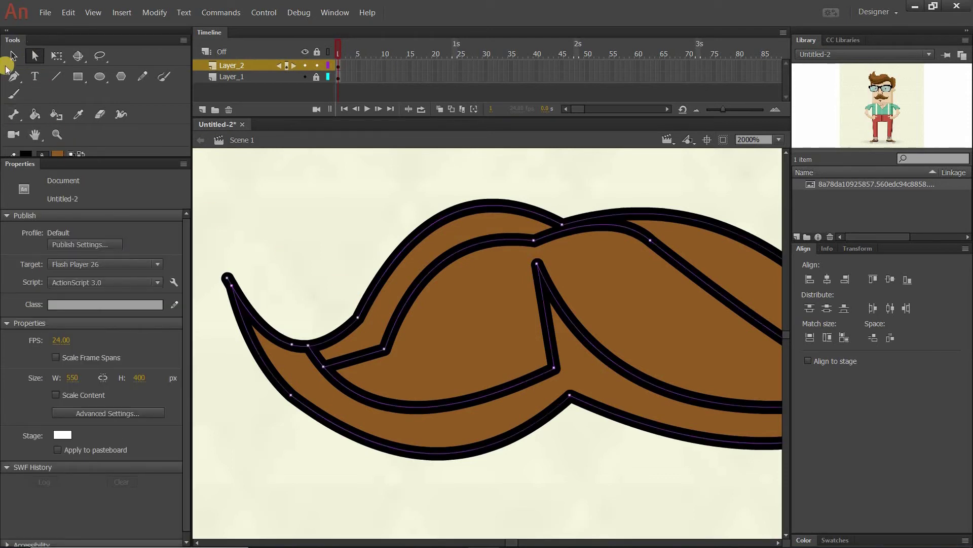
click(11, 57)
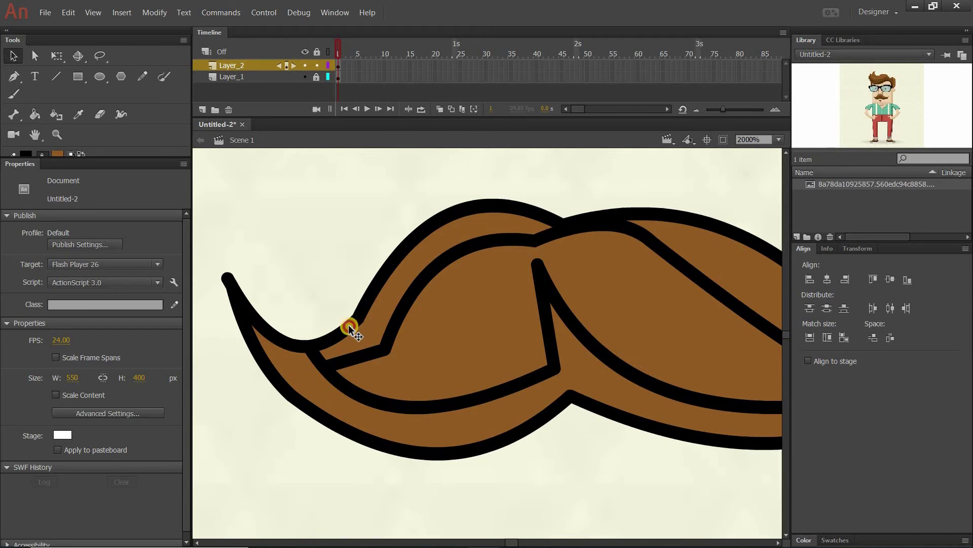
click(397, 343)
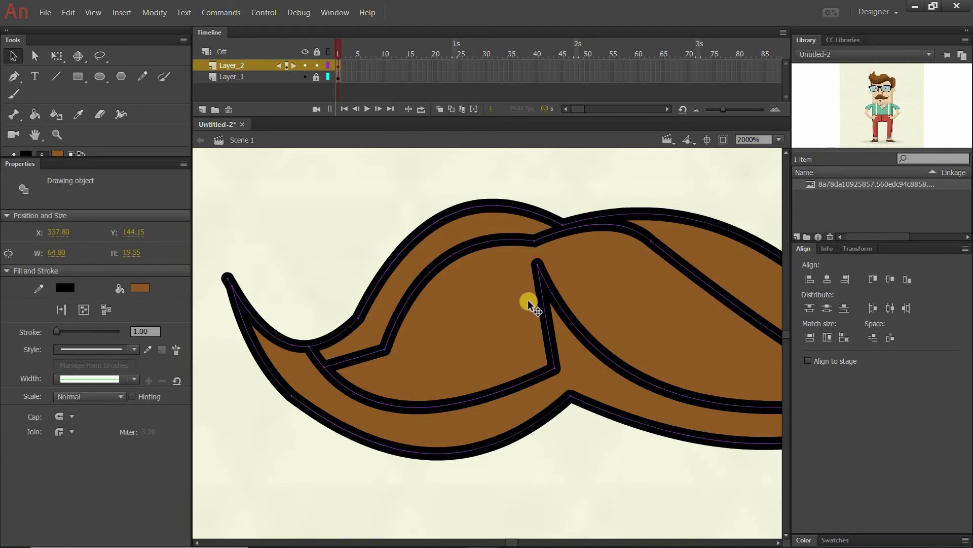
drag(611, 291, 814, 337)
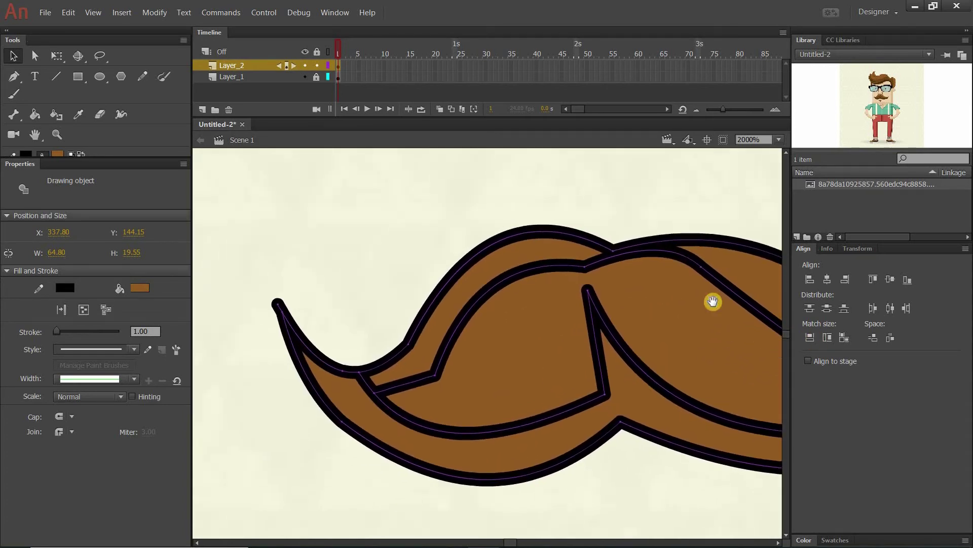
drag(680, 291, 739, 320)
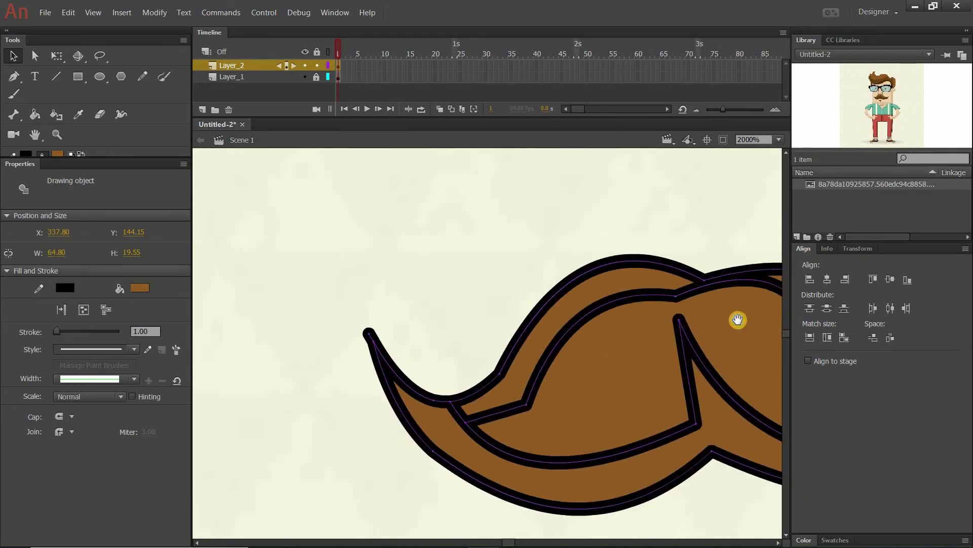
mouse_move(353, 314)
mouse_down()
mouse_move(373, 317)
mouse_move(348, 311)
mouse_up()
click(33, 57)
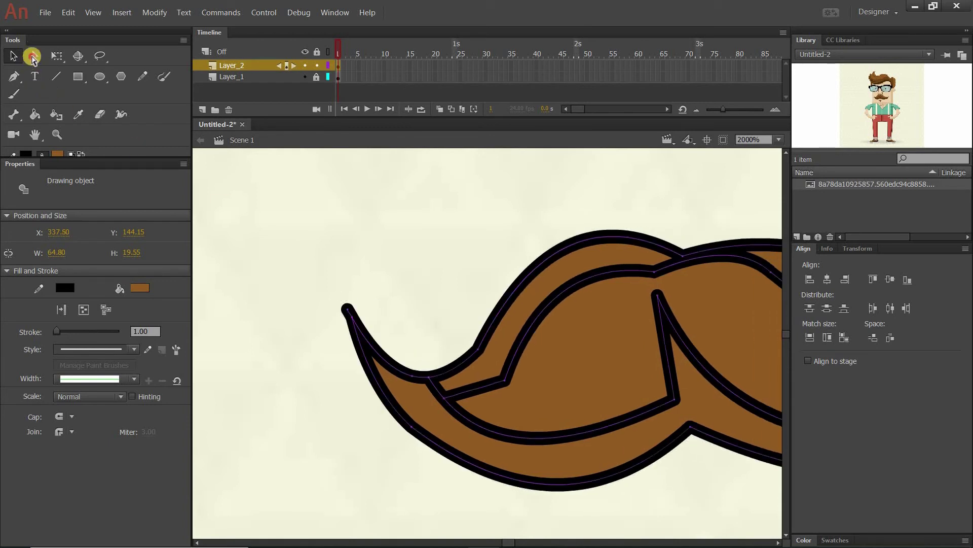
click(354, 323)
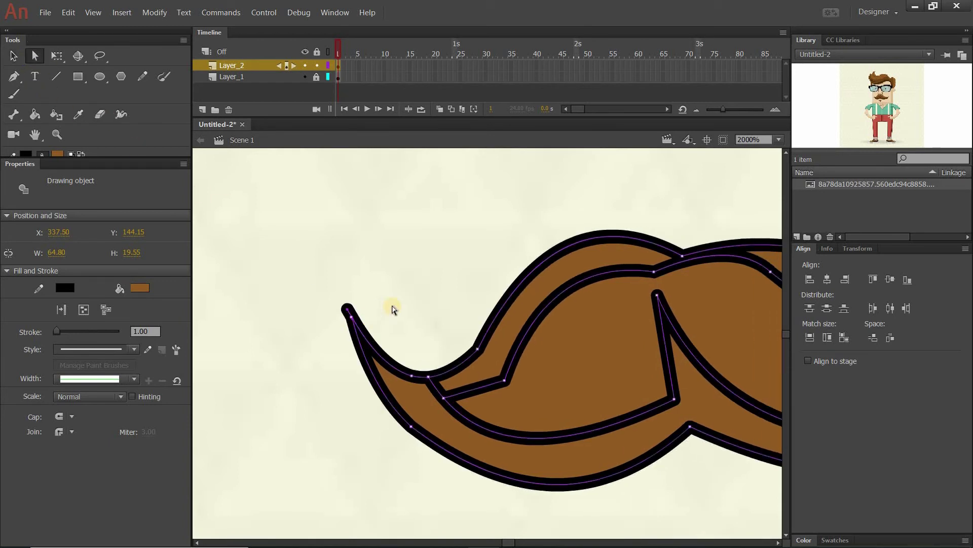
drag(427, 273, 328, 230)
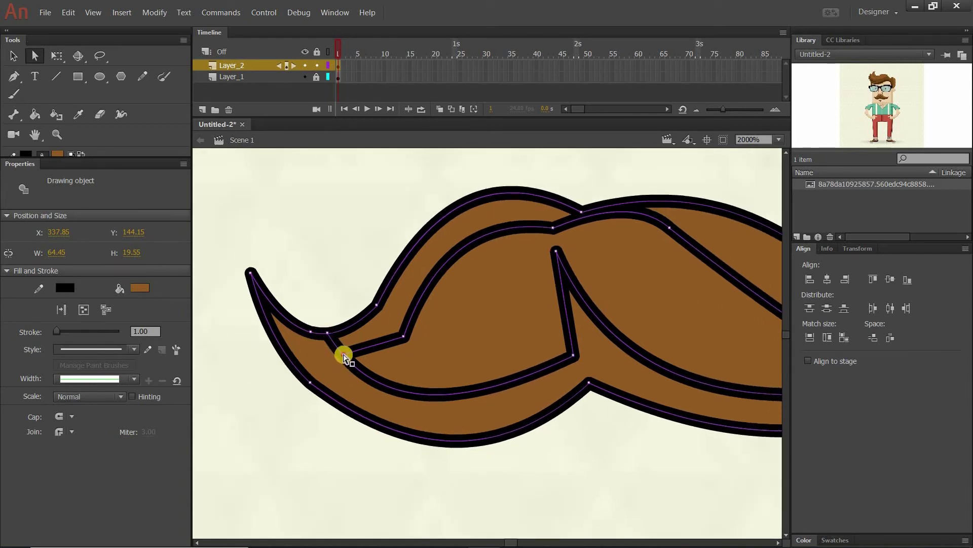
Adjust the left-end anchor and curve of the moustache's lower inner shading line, and deselect the shape.
mouse_move(333, 363)
mouse_down()
mouse_move(294, 355)
mouse_move(341, 352)
mouse_up()
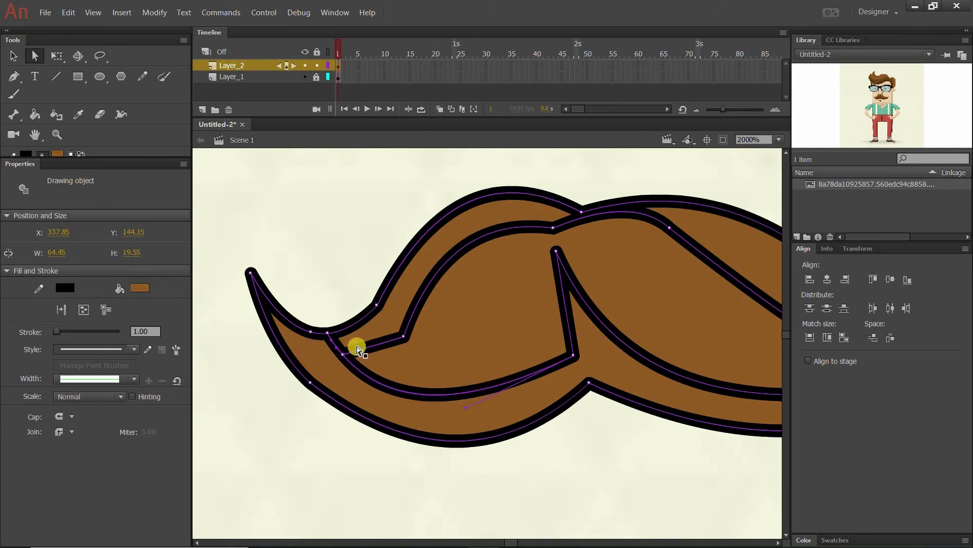
drag(313, 239, 345, 245)
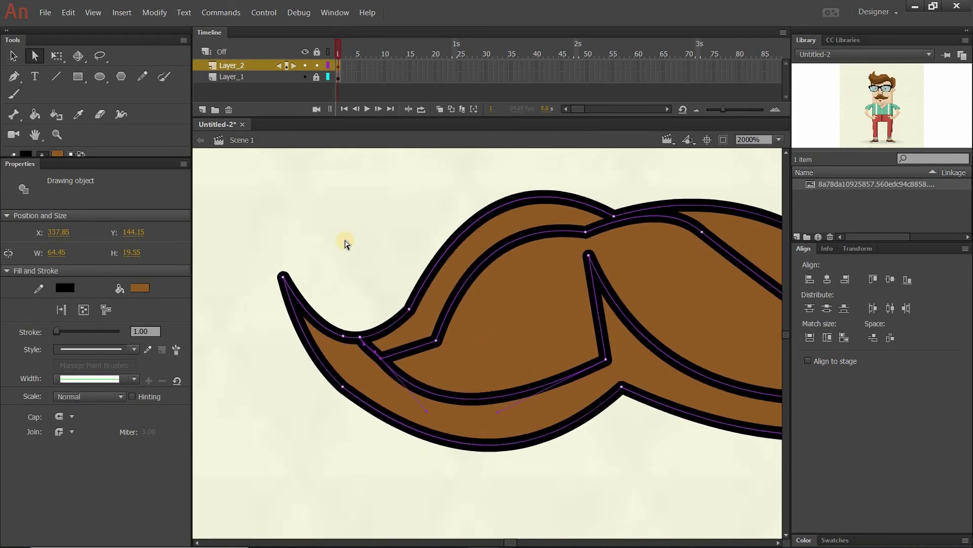
click(362, 247)
Sample the medium-dark brown from the reference moustache and fill the central sections of the traced moustache with it.
scroll(368, 246, down, 8)
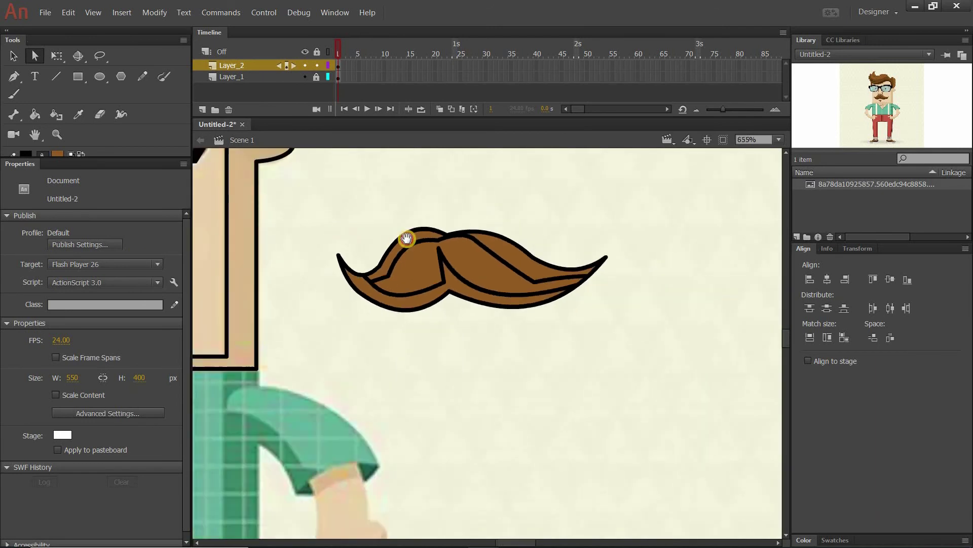
drag(496, 240, 586, 244)
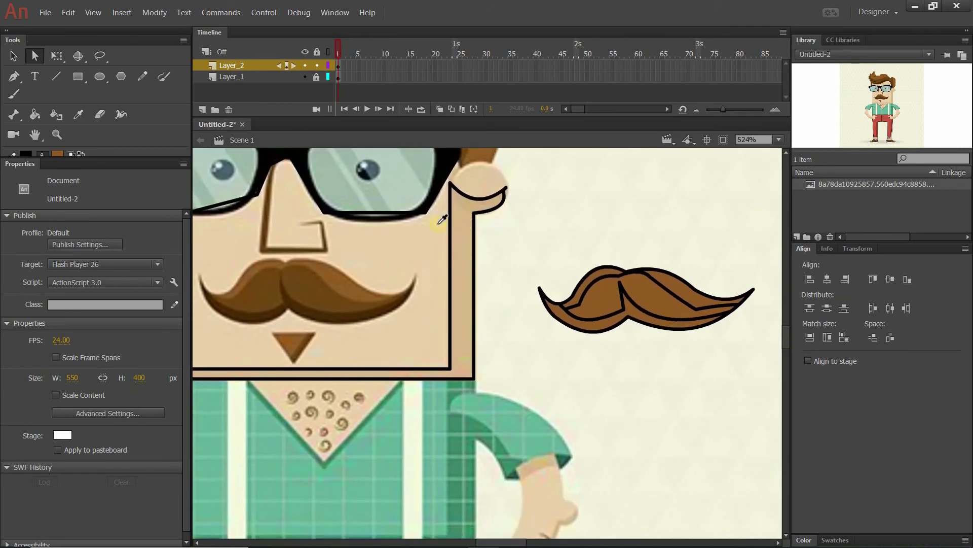
key(i)
click(333, 281)
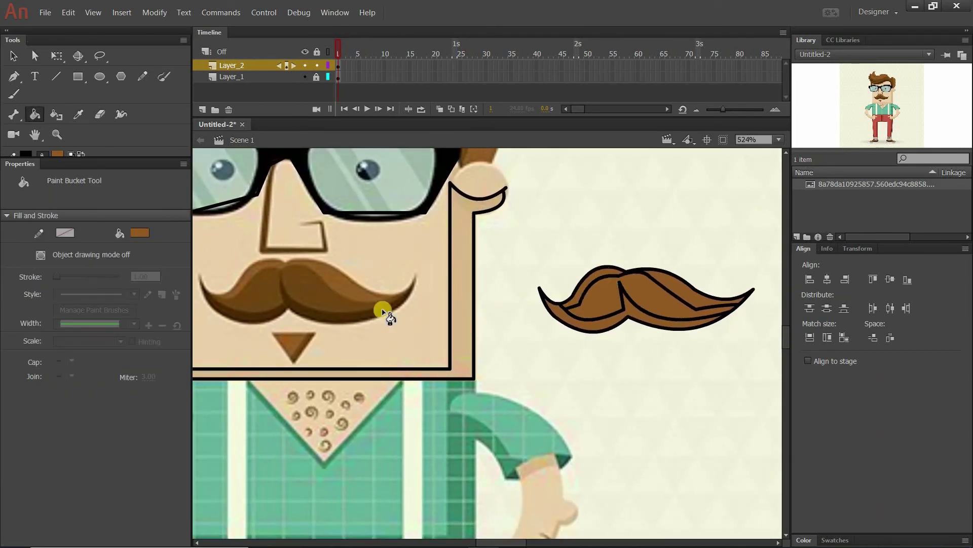
click(600, 303)
Sample the darkest brown from the reference moustache's underside and fill the lower shadow strip of the traced moustache.
key(i)
key(i)
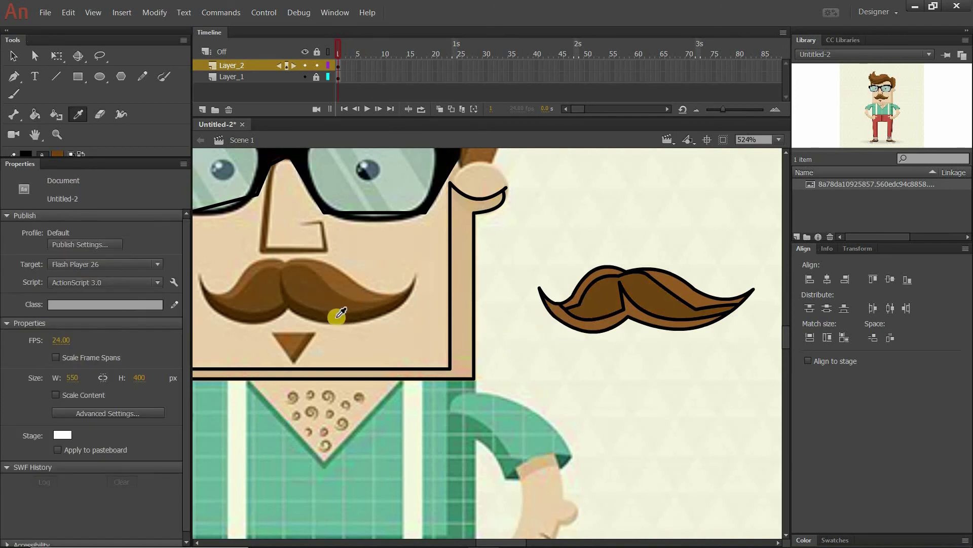
click(597, 324)
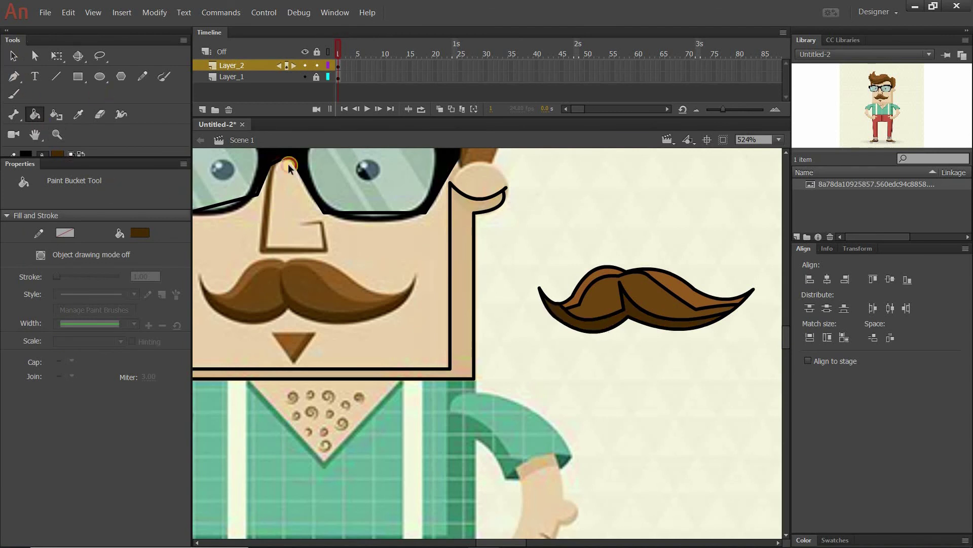
Select the whole traced moustache, set its stroke to no colour, and deselect it.
click(13, 56)
drag(501, 234, 784, 371)
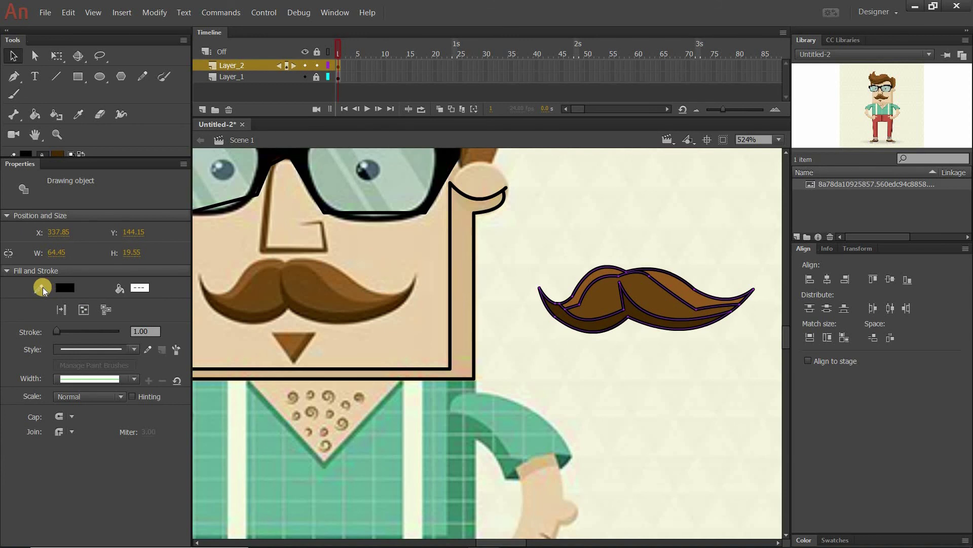
click(60, 287)
click(271, 303)
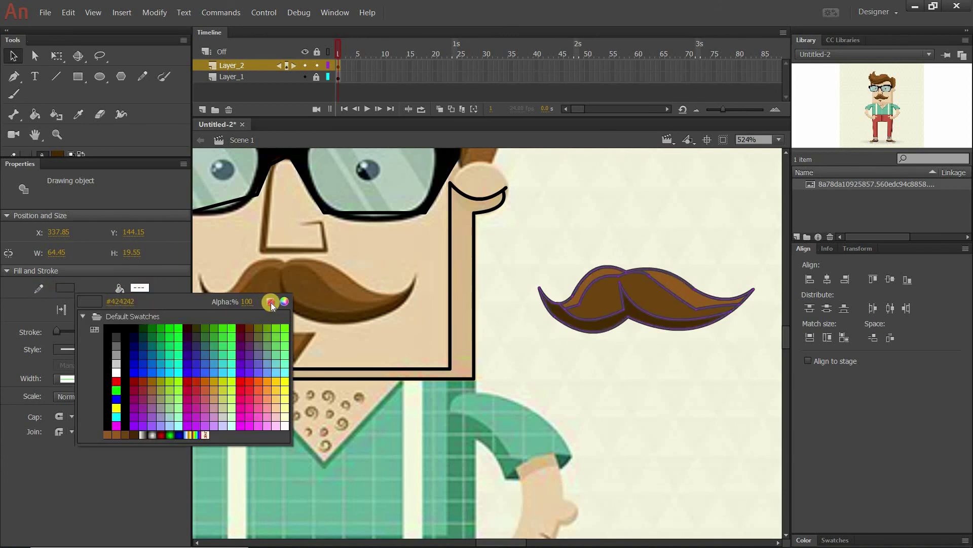
click(602, 356)
click(604, 355)
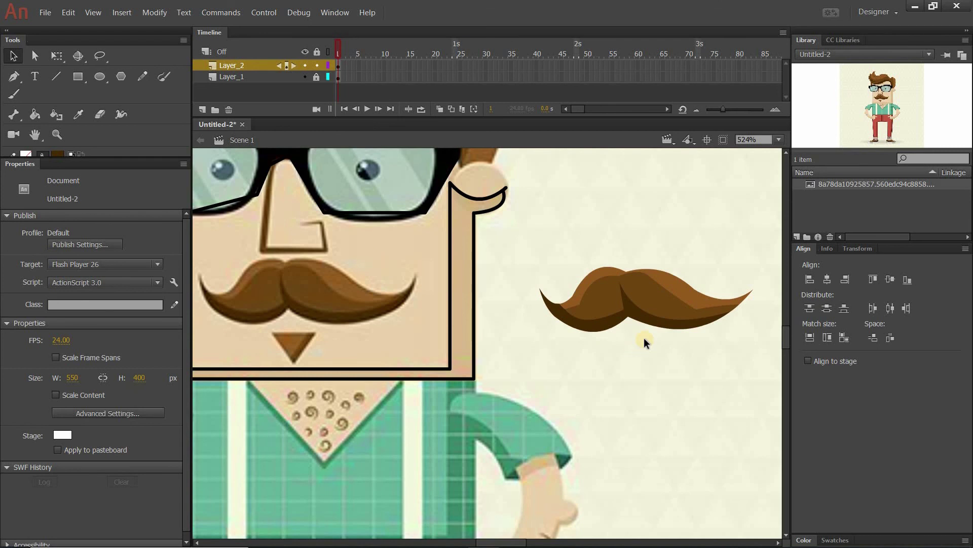
scroll(644, 338, down, 3)
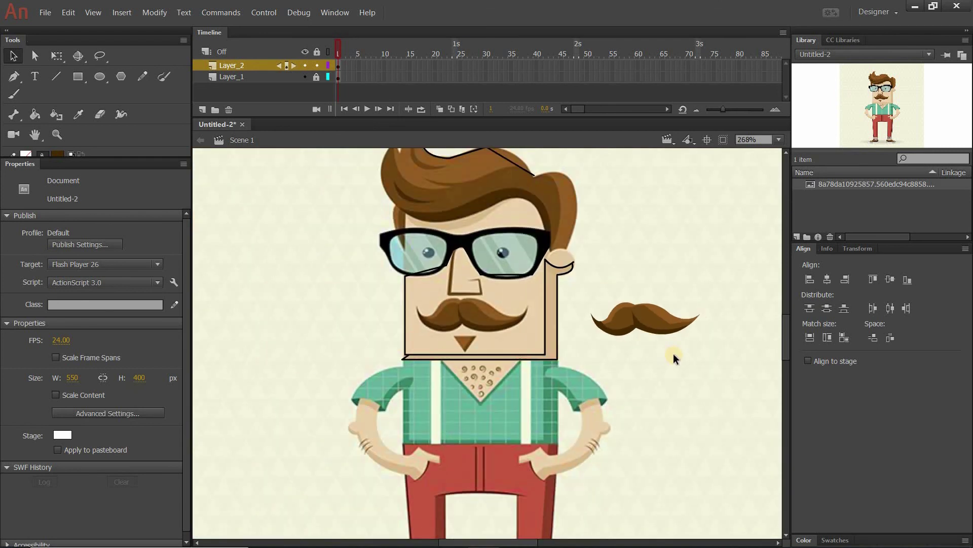
drag(675, 360, 657, 350)
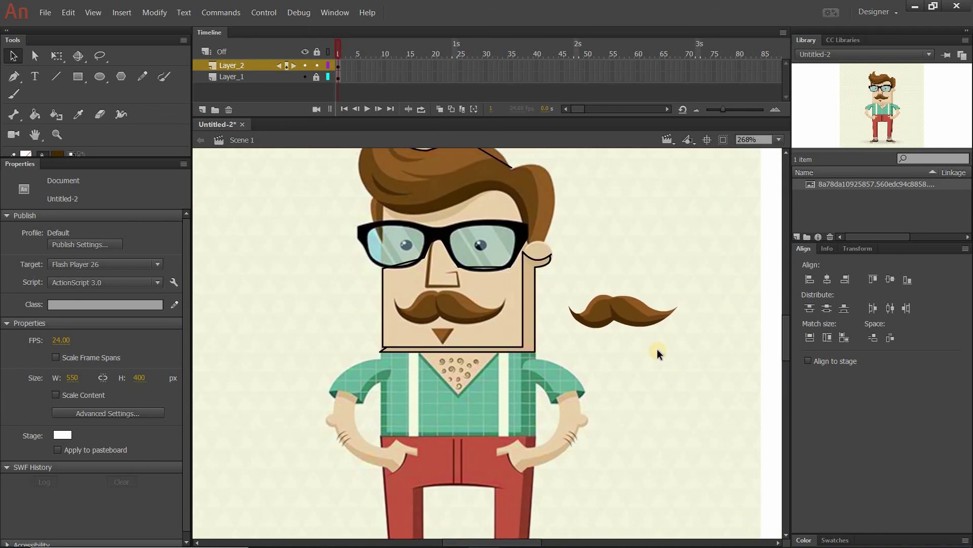